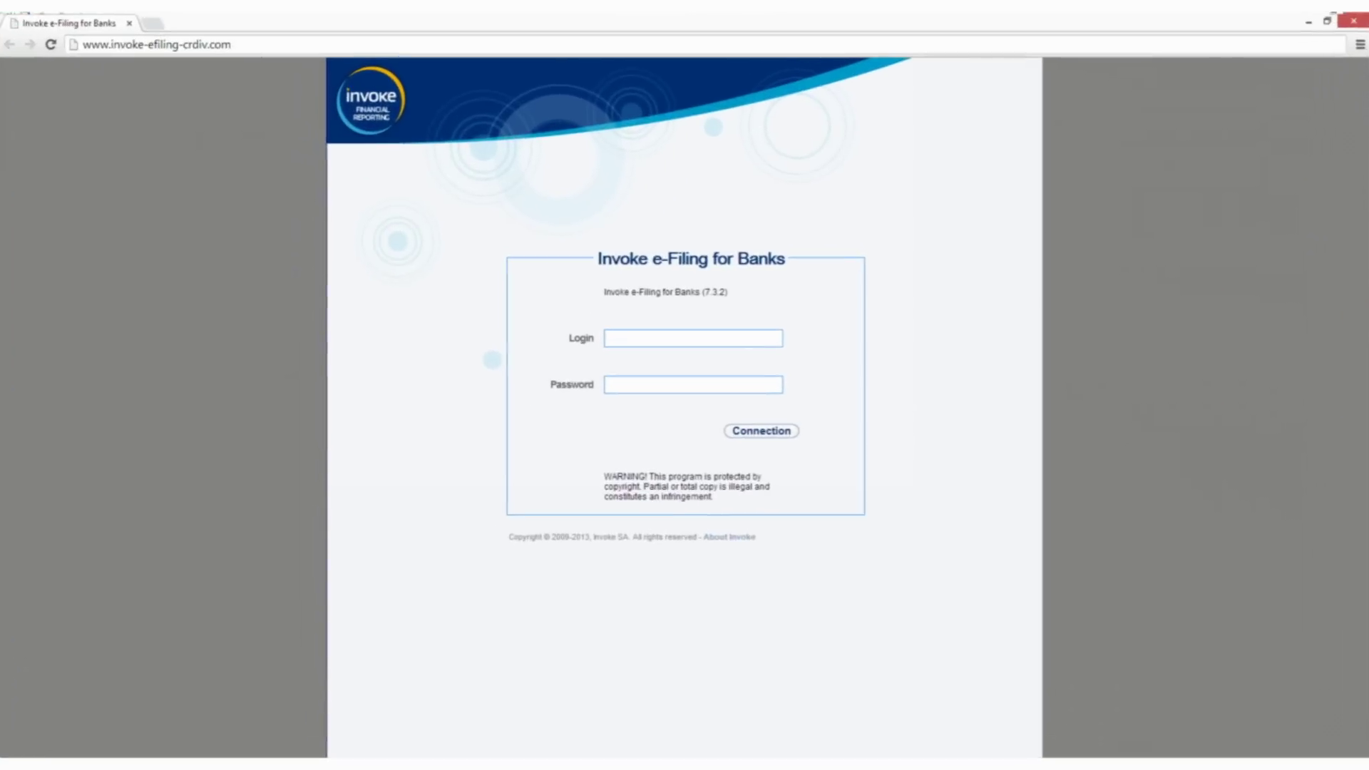
- Enter the login credentials and connect to reach the BANK1 reporting calendar
left_click(648, 335)
type("joh")
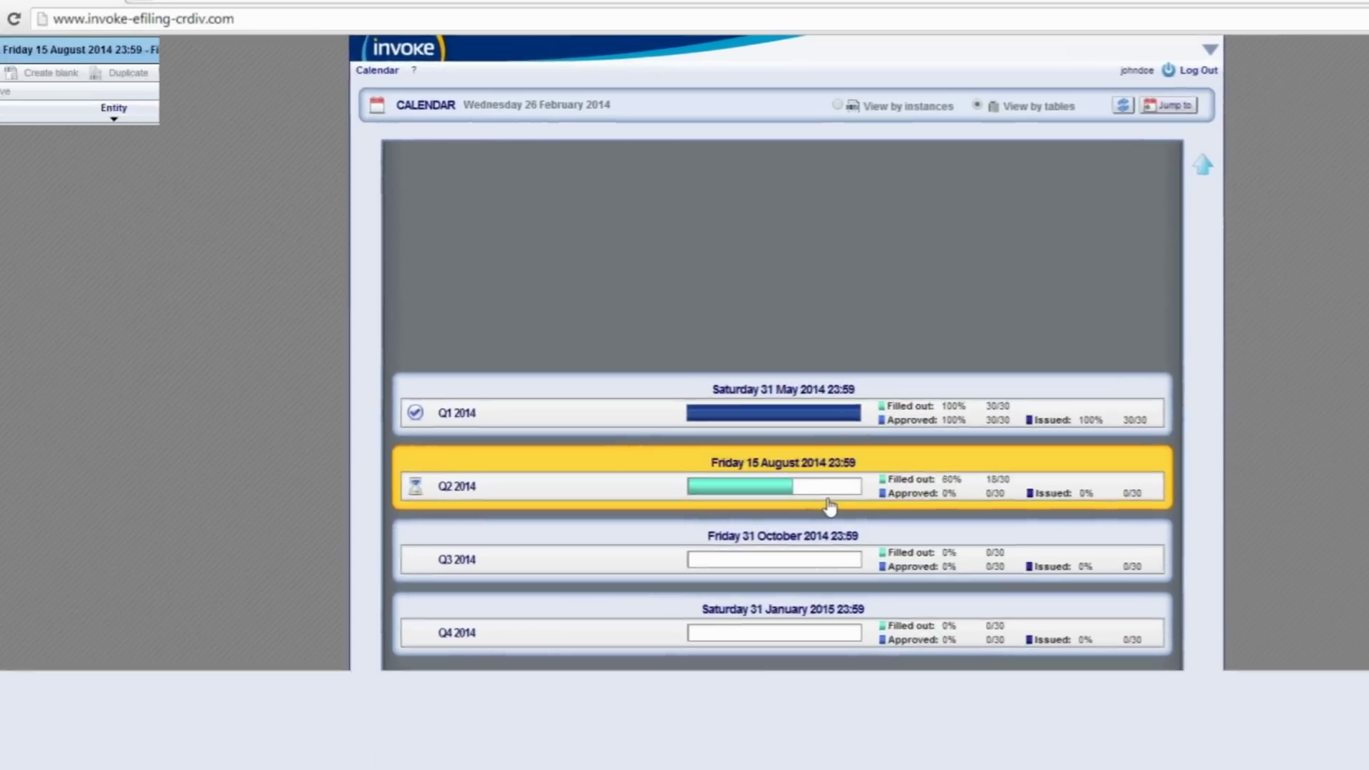
- Create a new C_07.00 CR SA table from the Q2 2014 period's table list
left_click(761, 458)
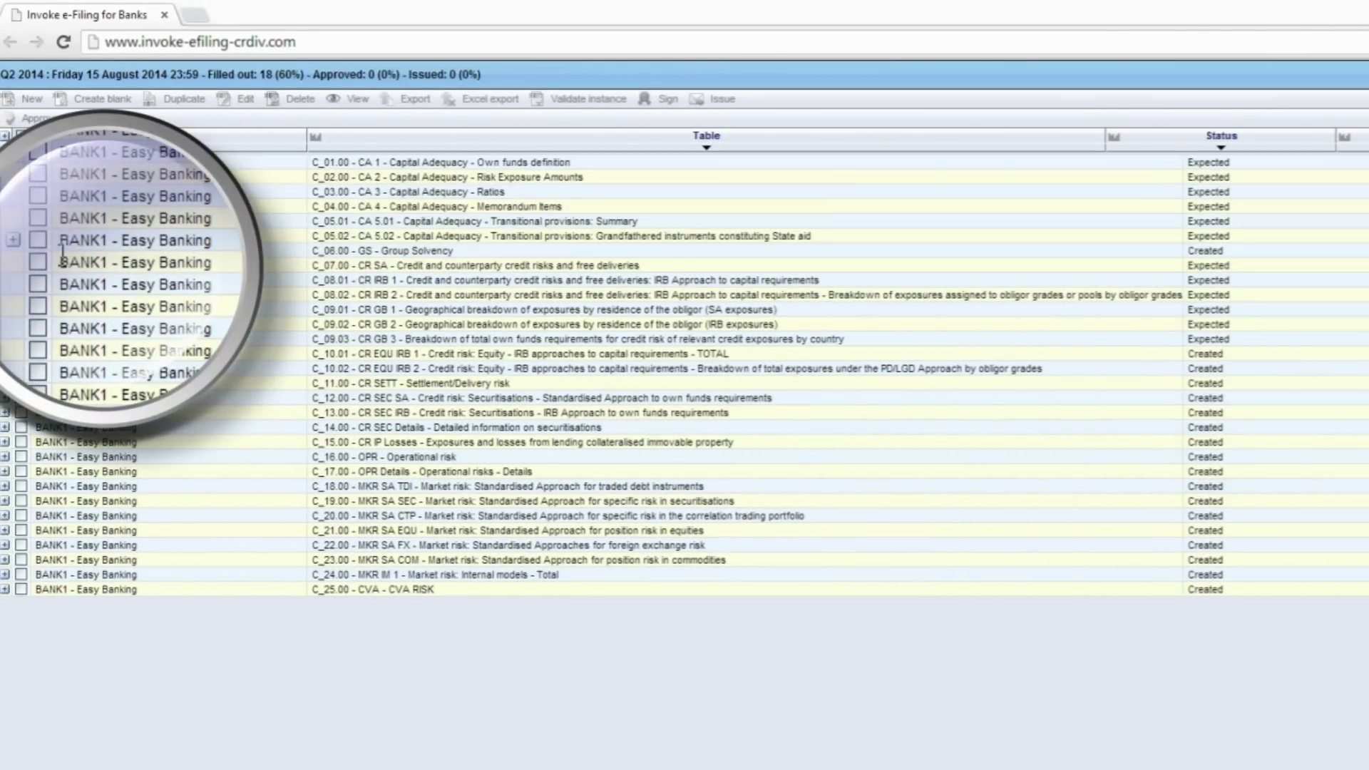
left_click(20, 265)
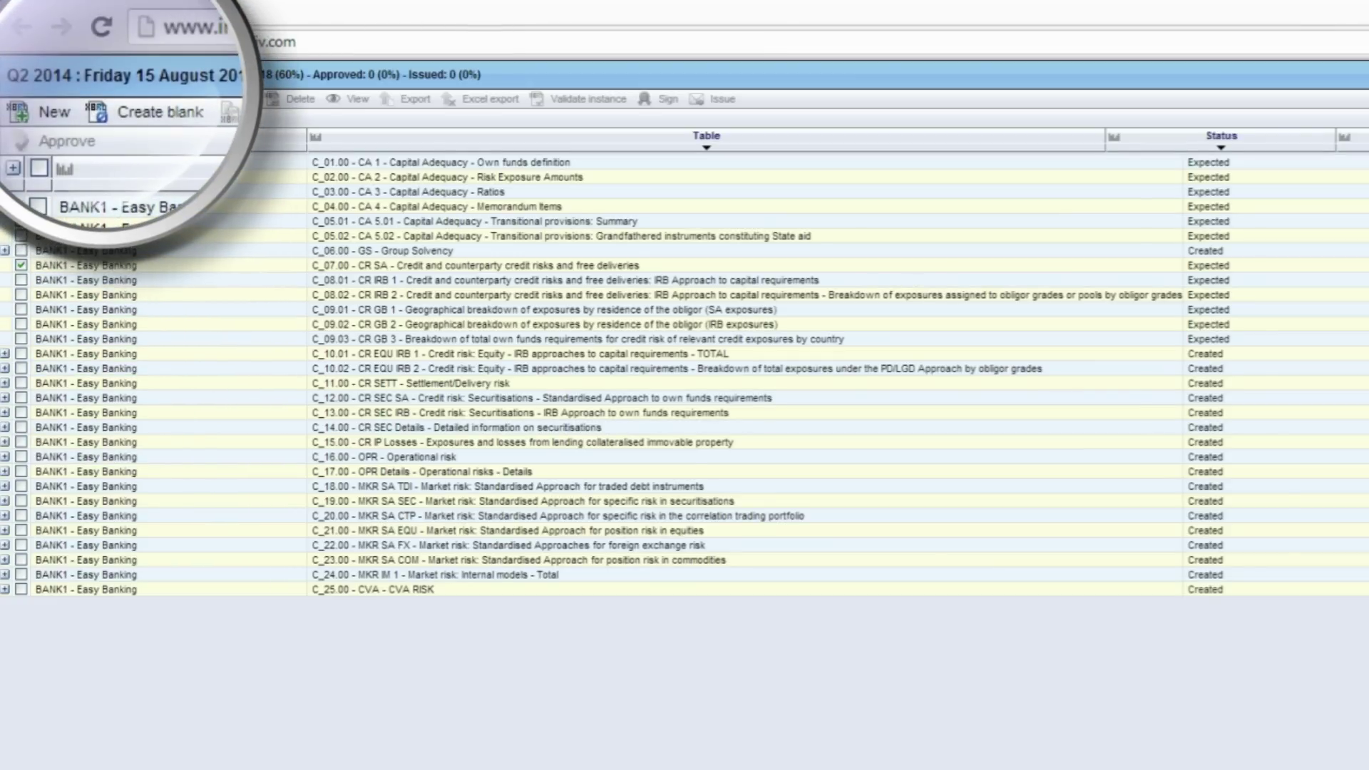
left_click(32, 102)
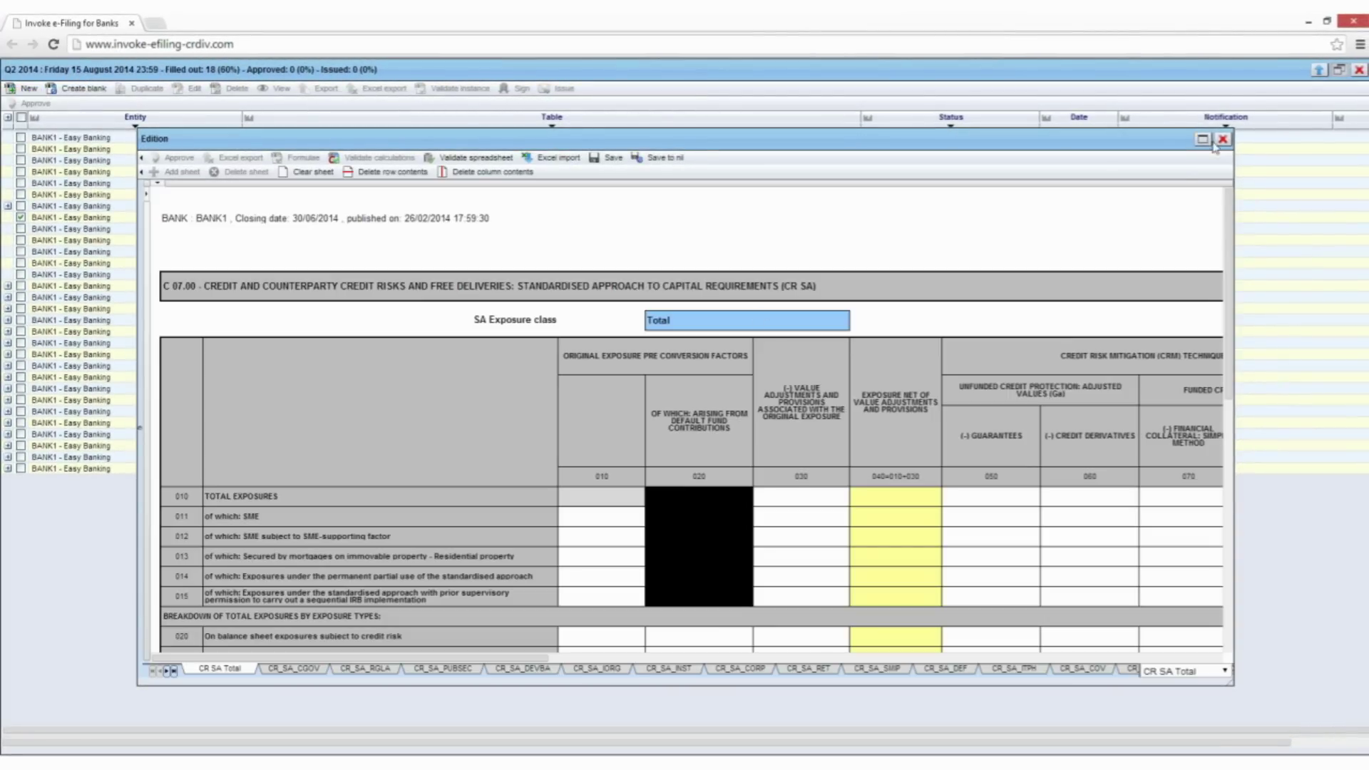
- Import figures from the CRDIV_CR_SA.xlsx workbook into the C 07.00 form and save it
left_click(1202, 140)
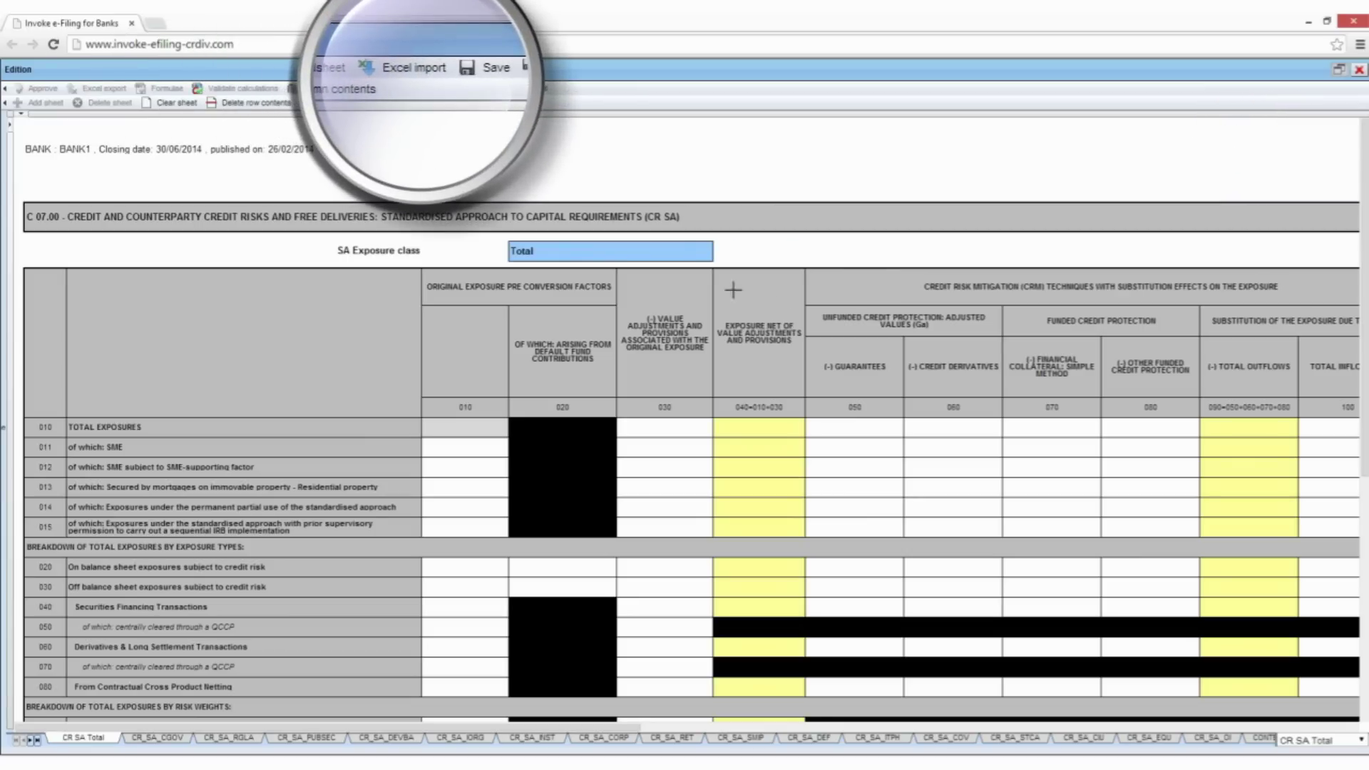
left_click(417, 68)
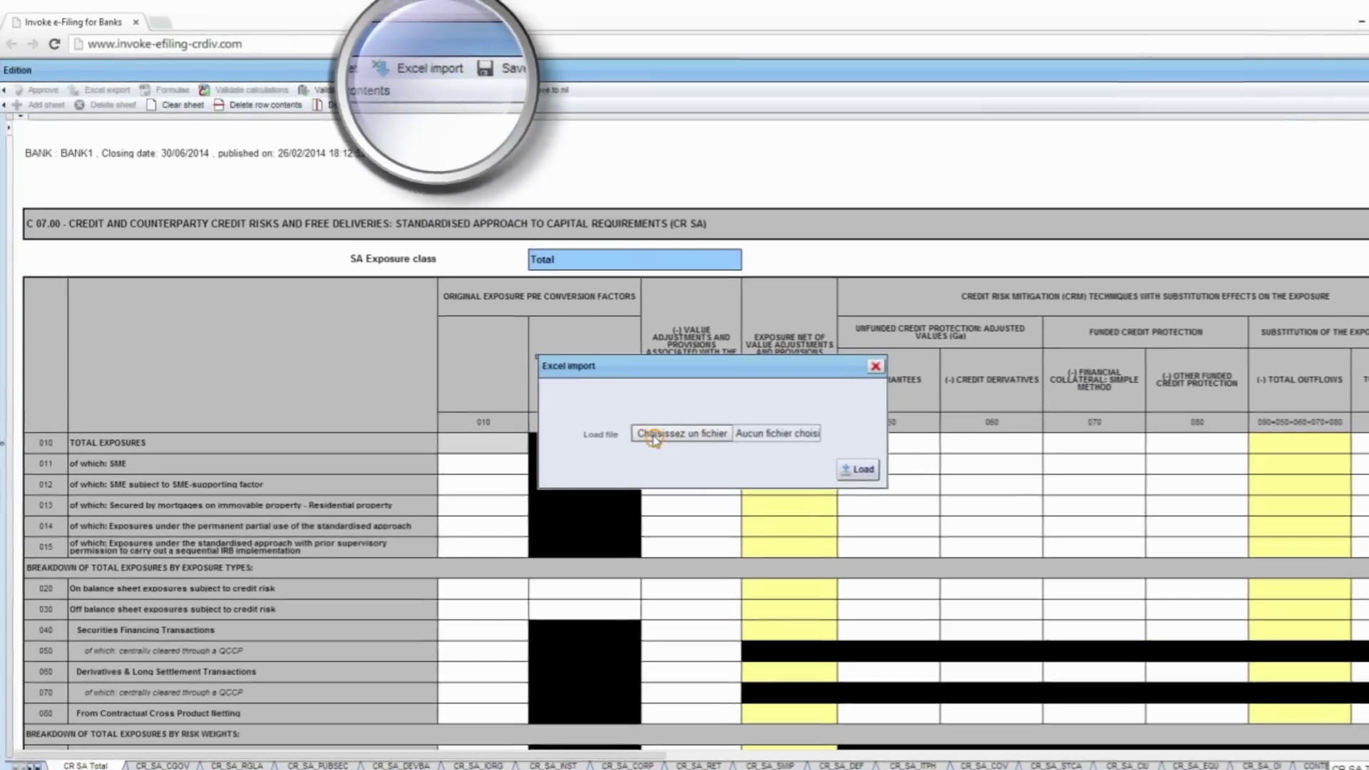
left_click(653, 436)
left_click(306, 127)
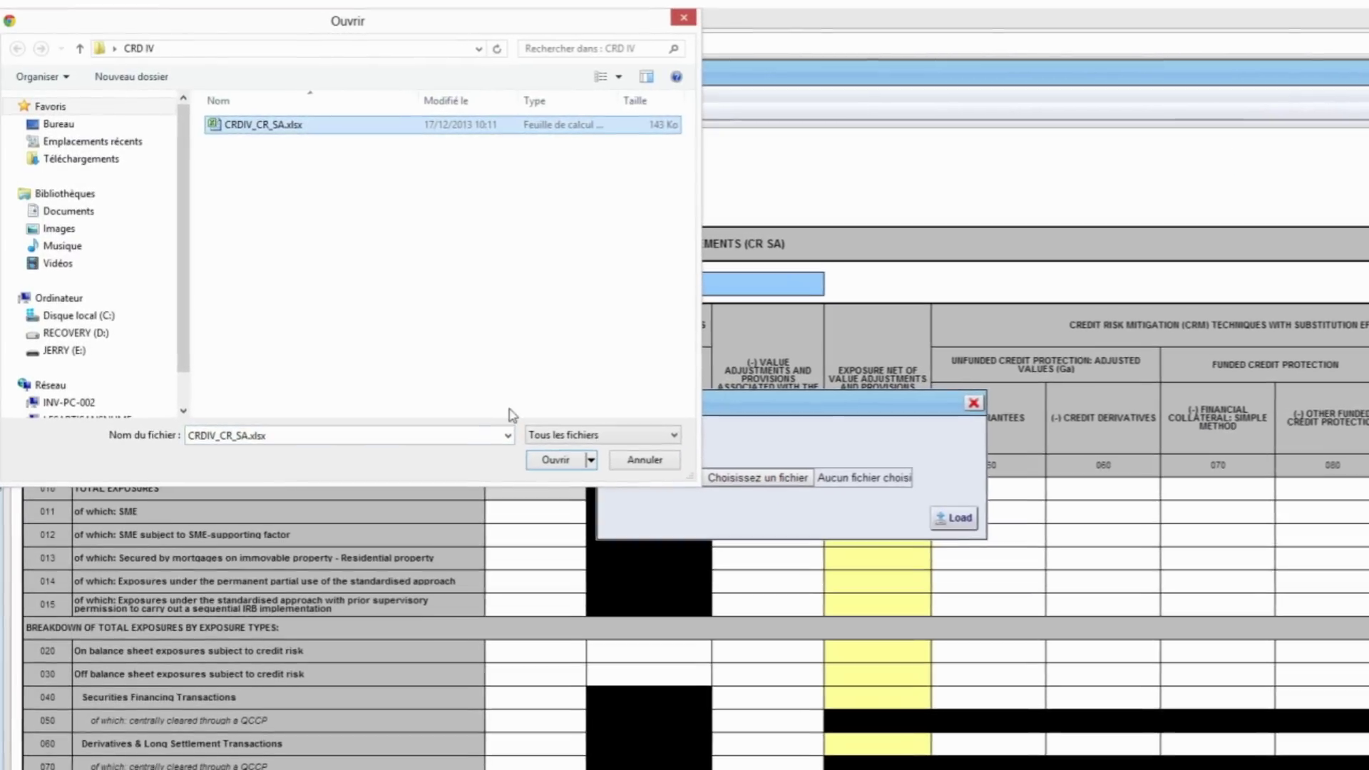
left_click(559, 466)
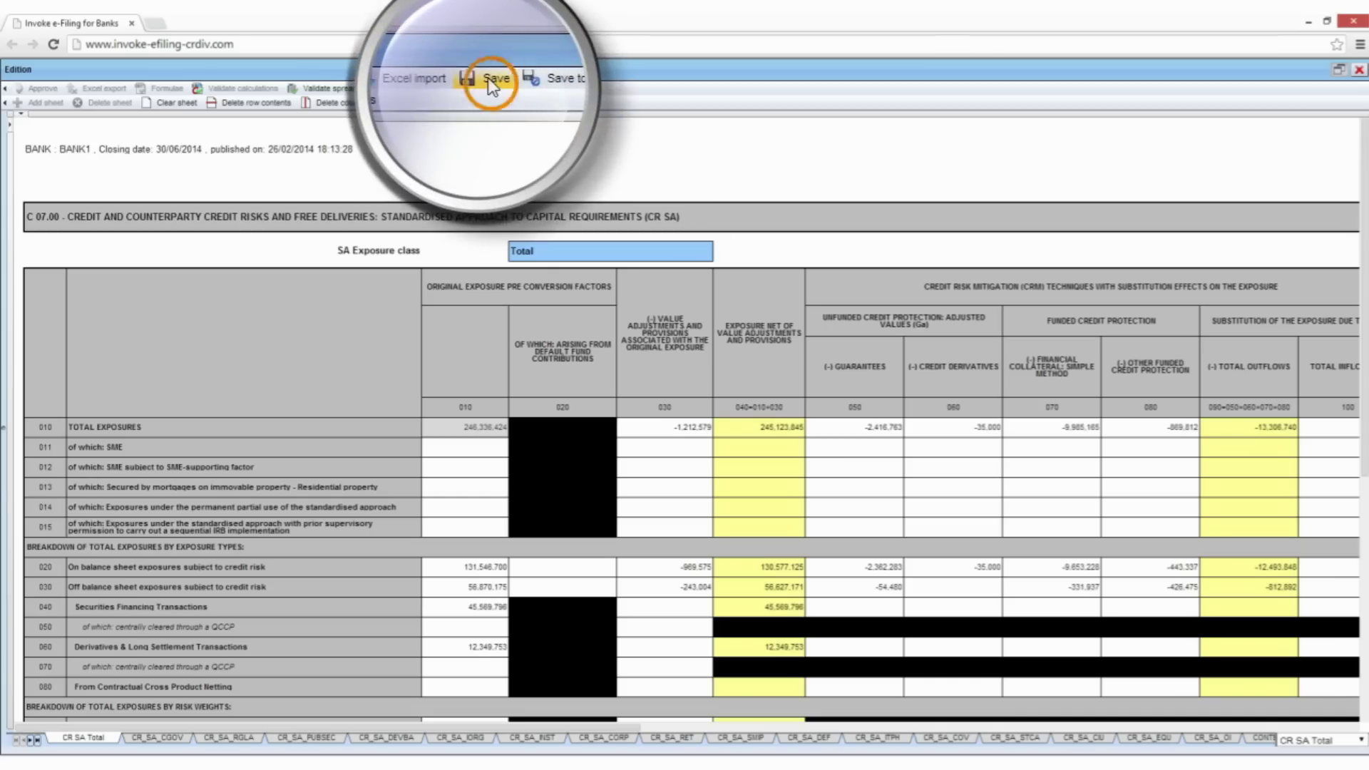
left_click(472, 92)
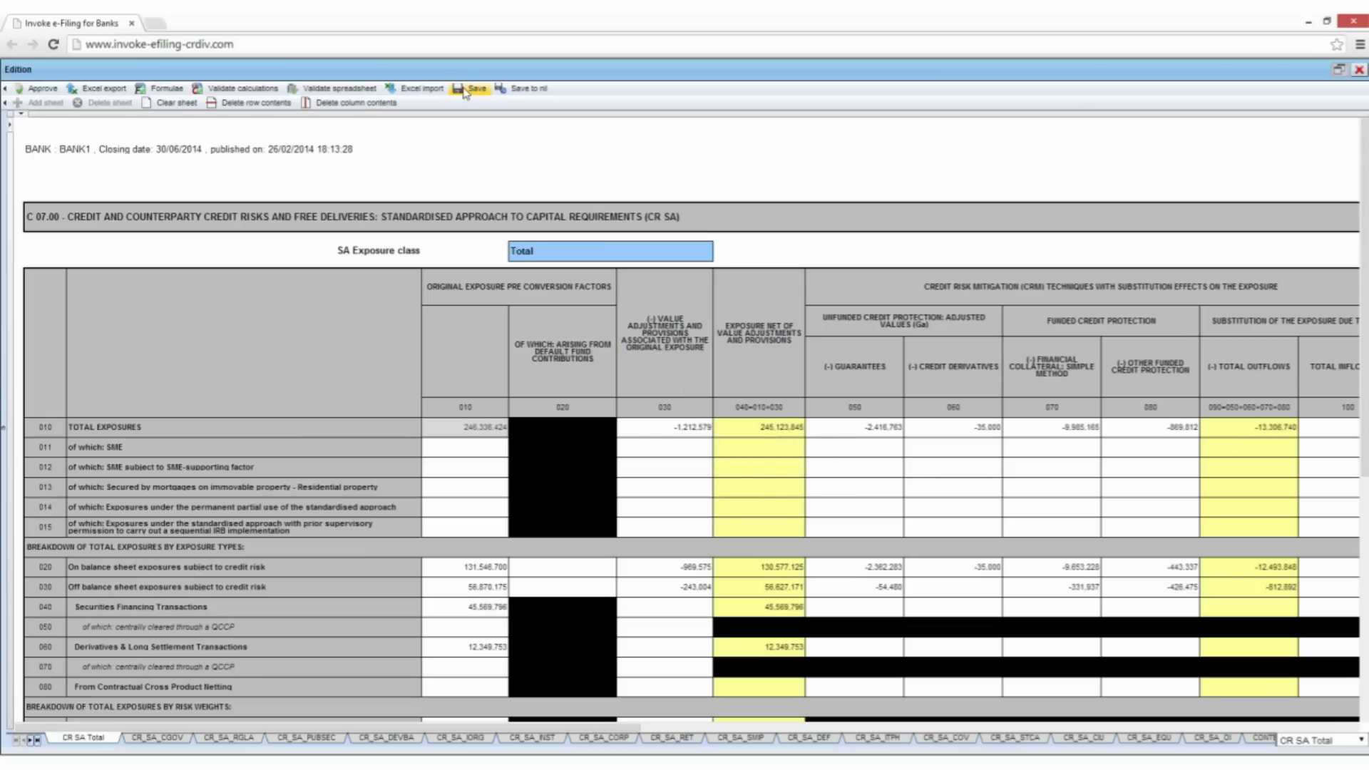
- Validate calculations, drill into the failing eba_v0308_m Evaluation n°169 and jump to its exposure cell
left_click(338, 88)
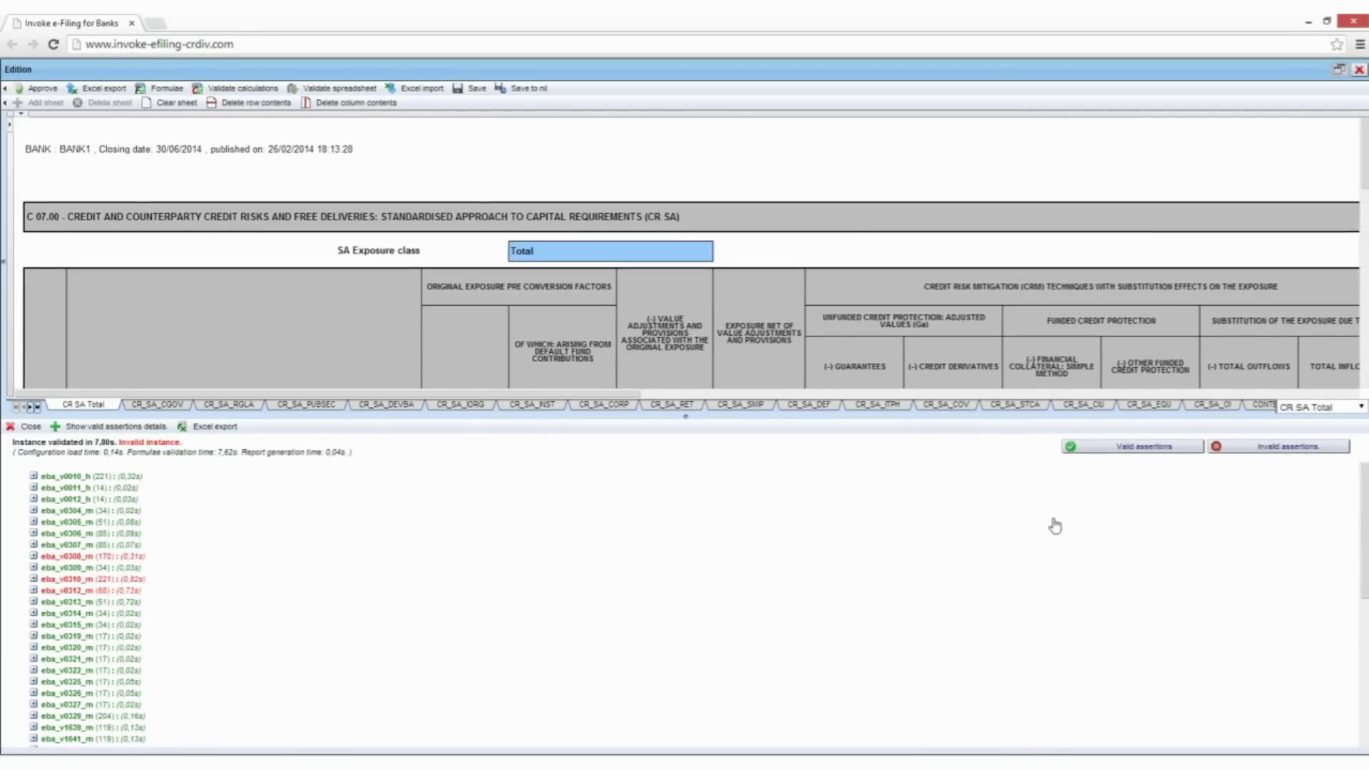
left_click(1219, 447)
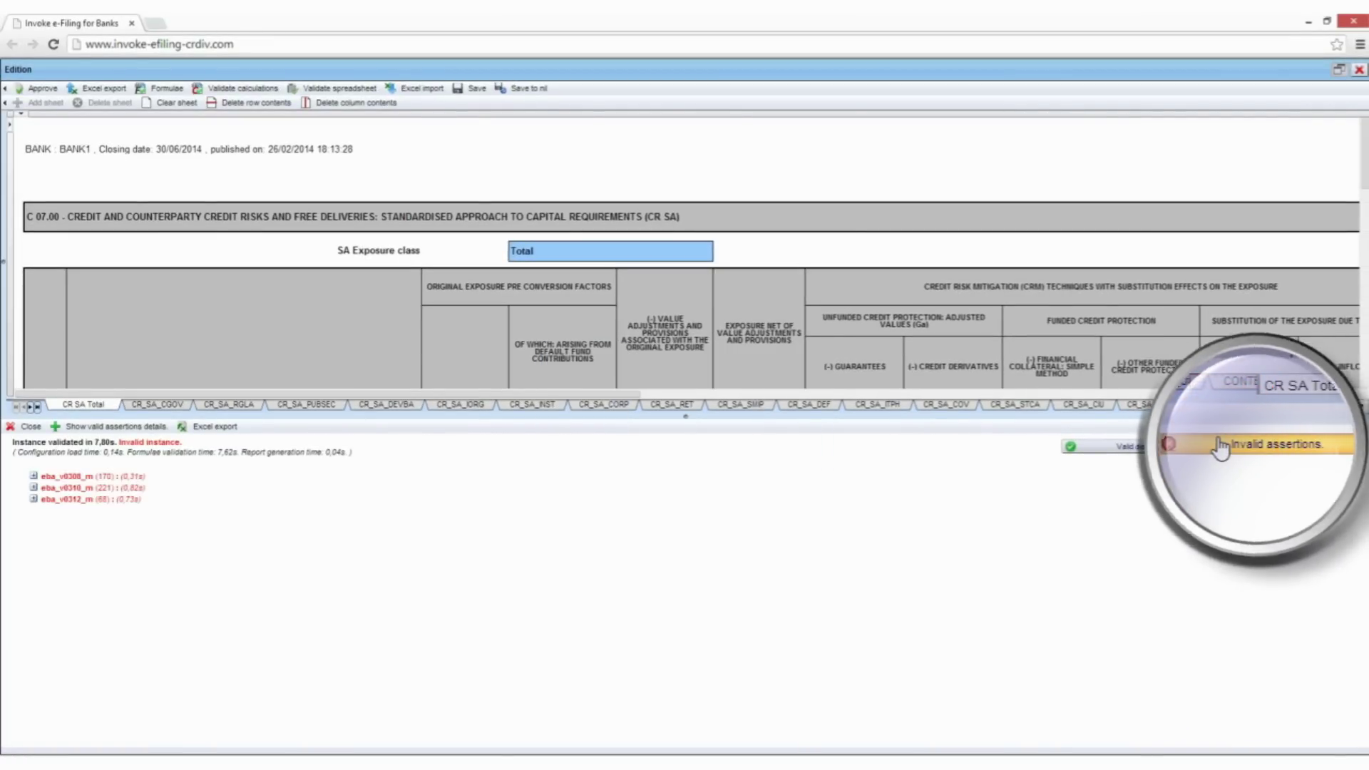
left_click(33, 477)
scroll(34, 480, "down", 10)
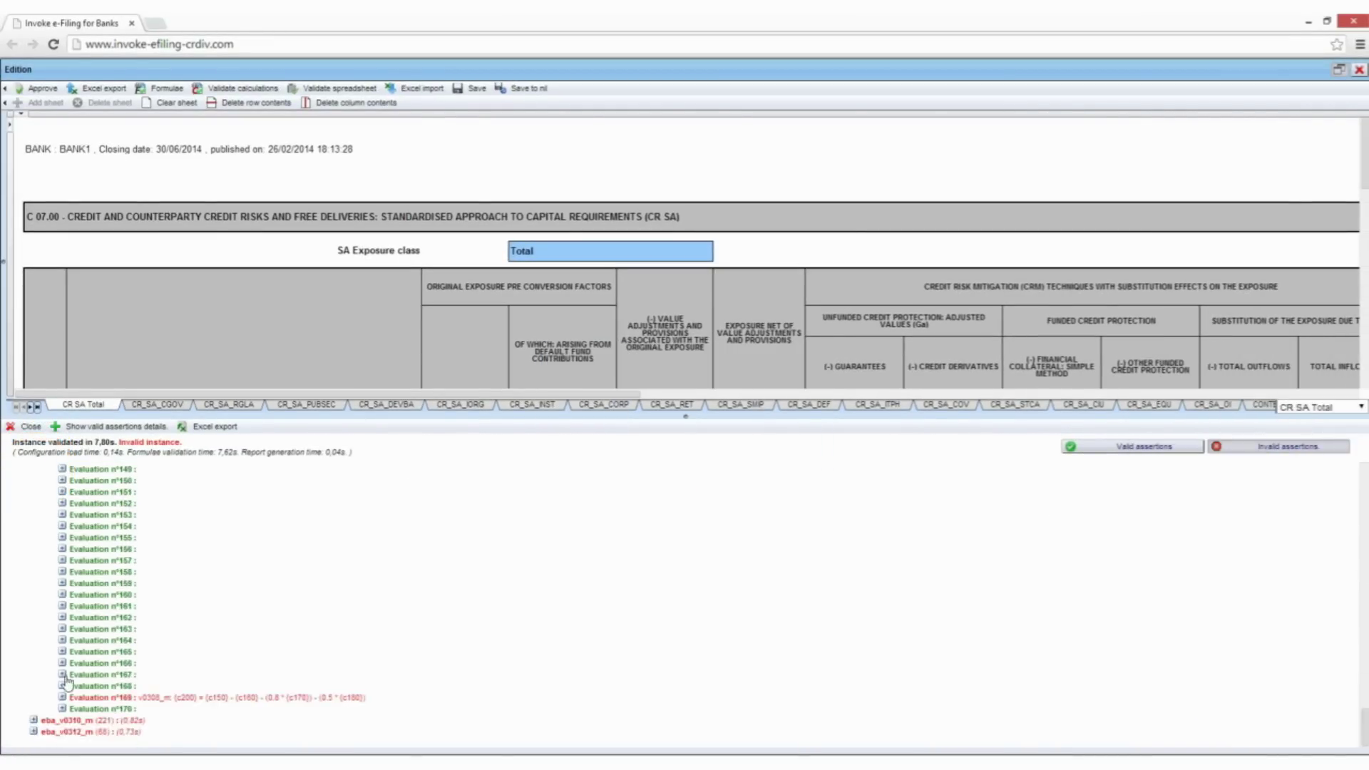
left_click(62, 698)
scroll(91, 654, "down", 3)
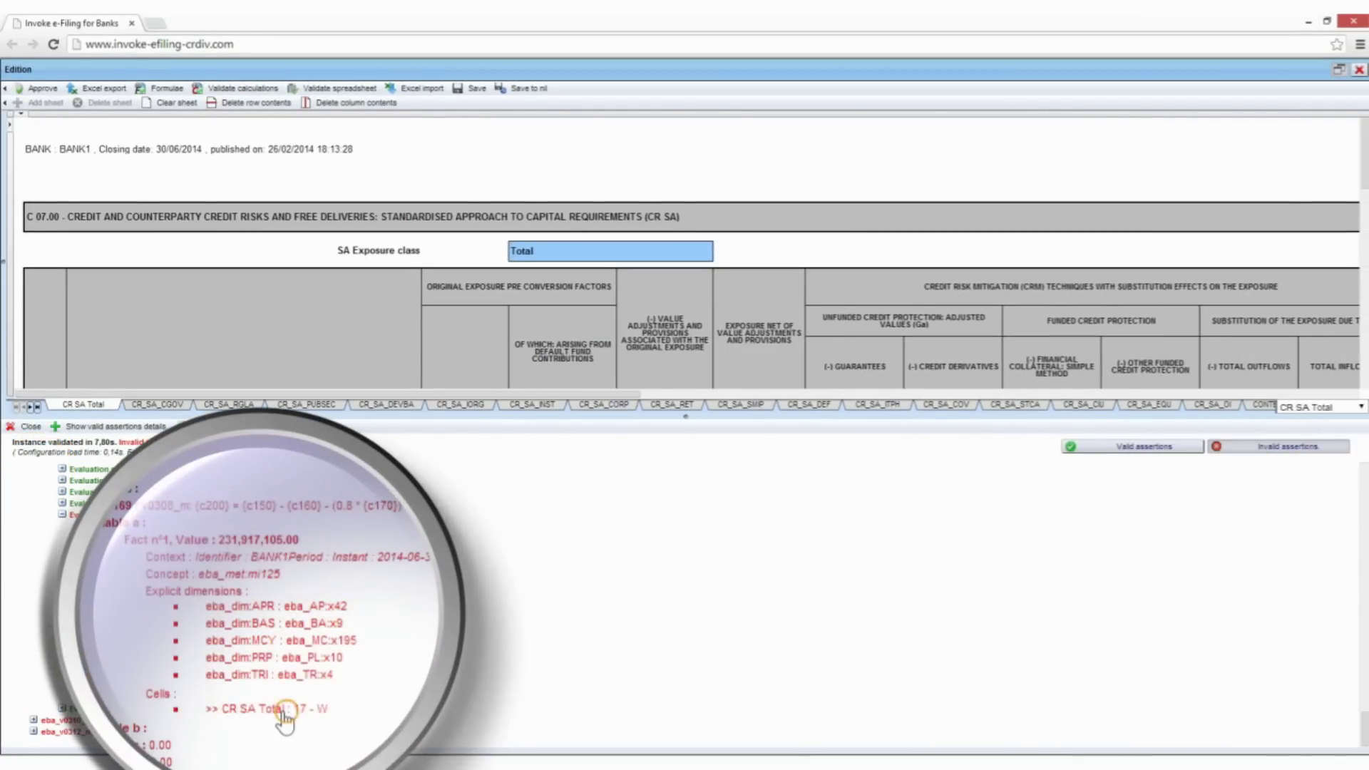
left_click(230, 653)
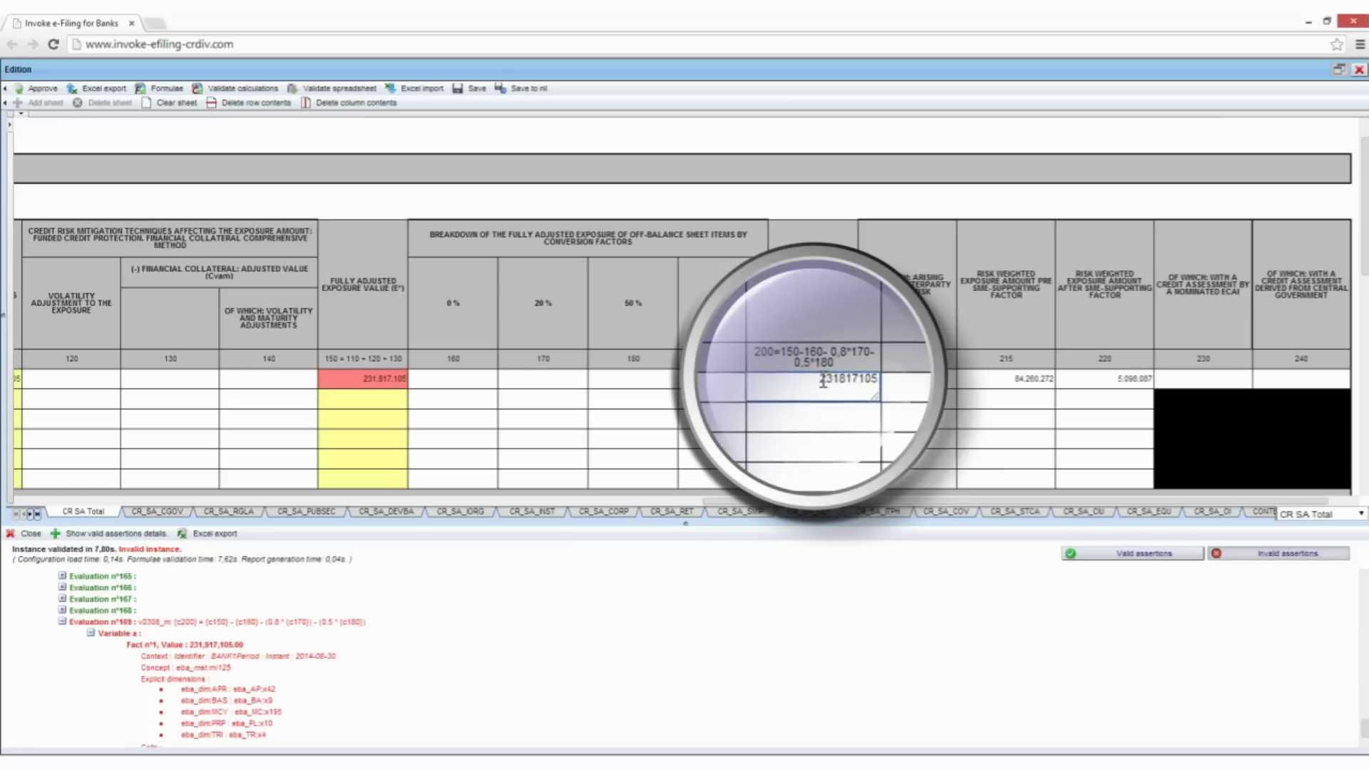
- Save the corrected table and revalidate it as a valid instance
left_click(476, 90)
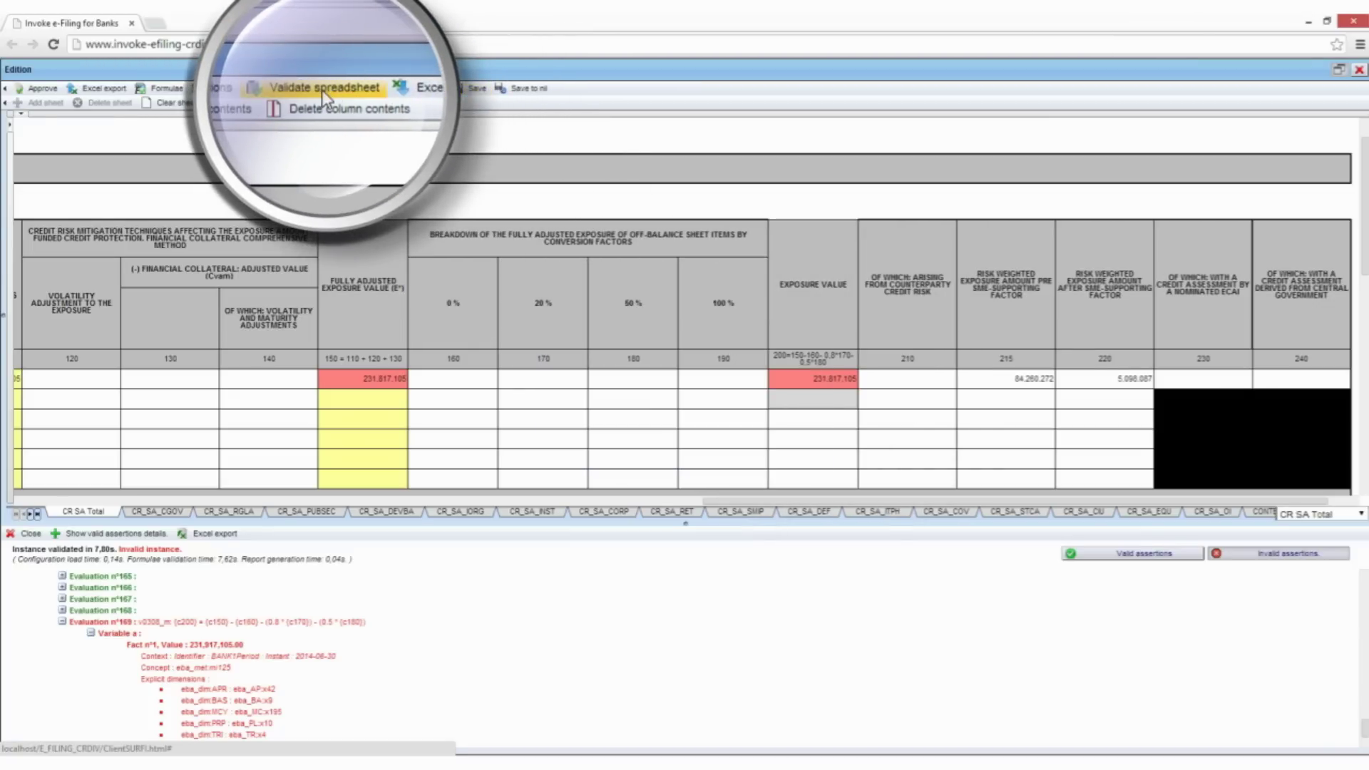
left_click(322, 90)
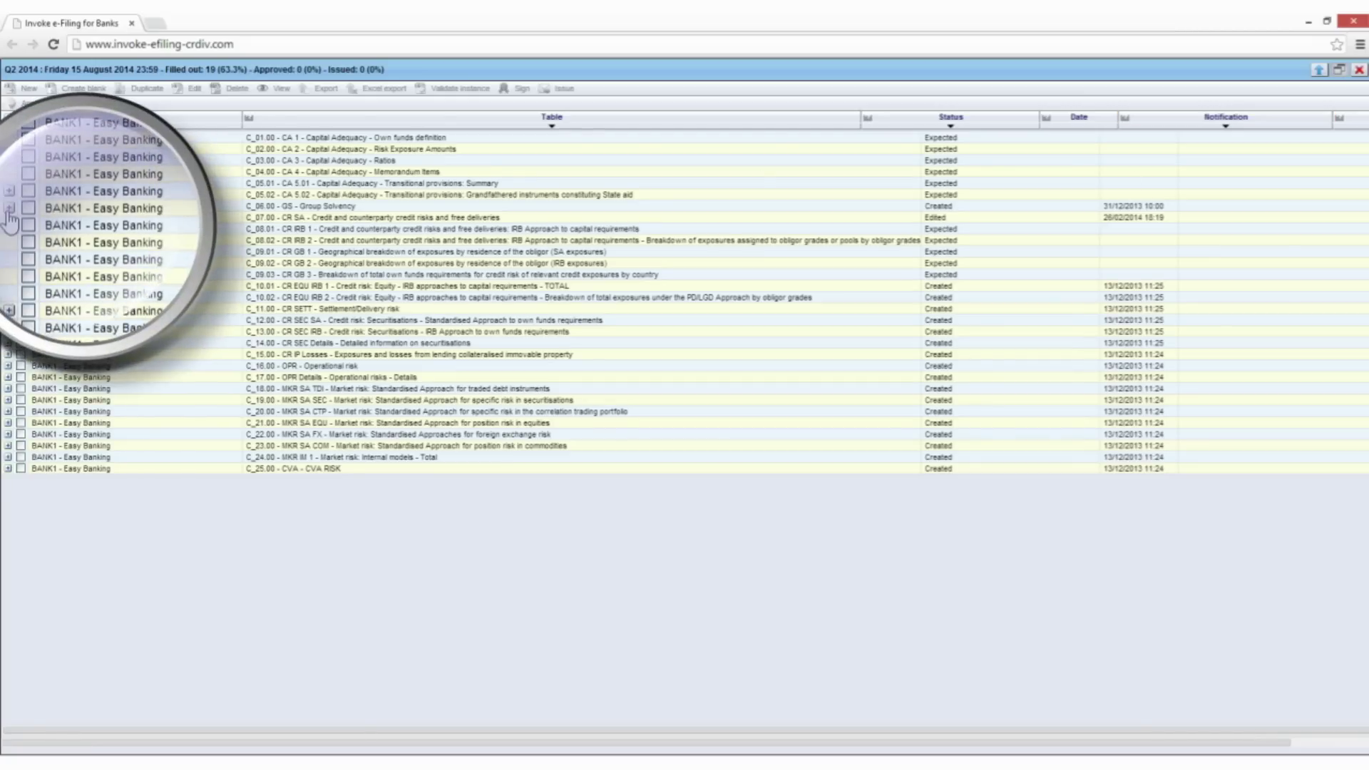
- Expand the C_07.00 CR SA row to show its Edited instance
left_click(8, 217)
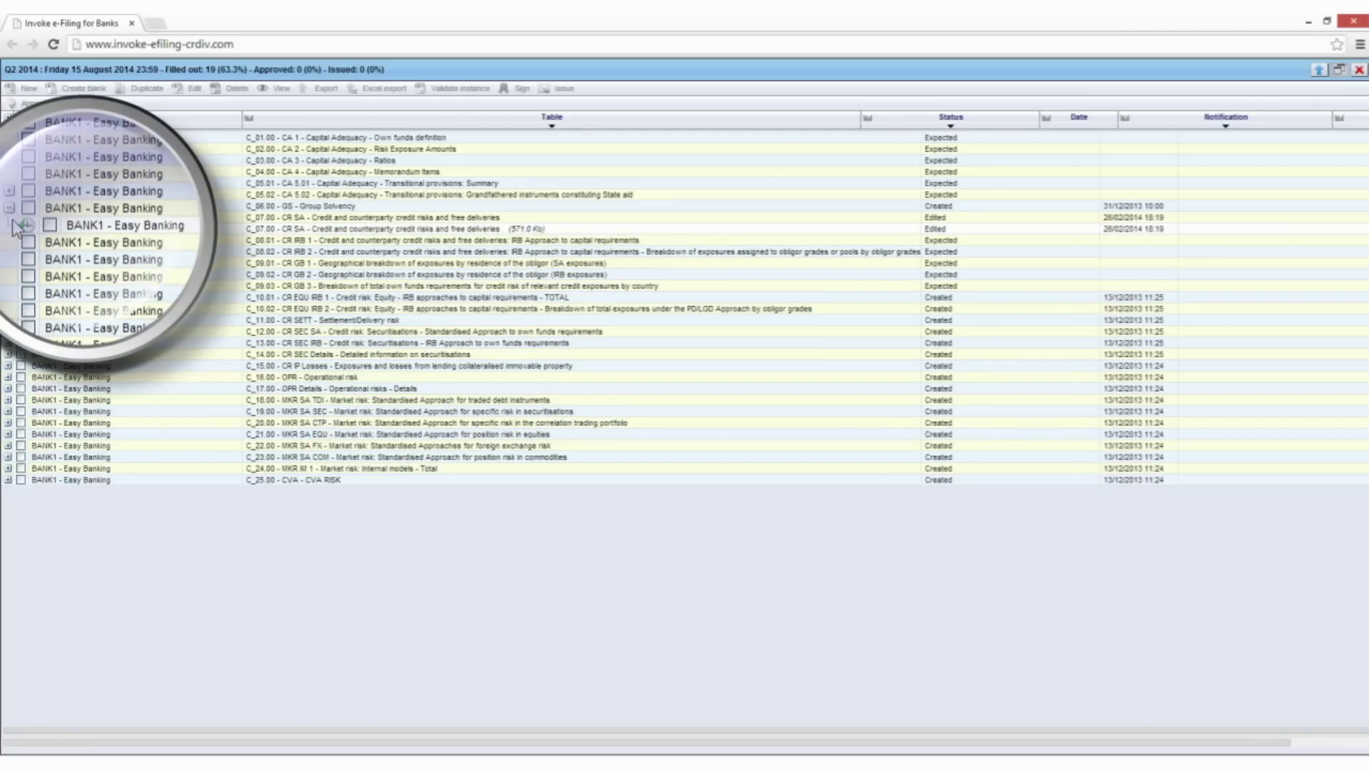